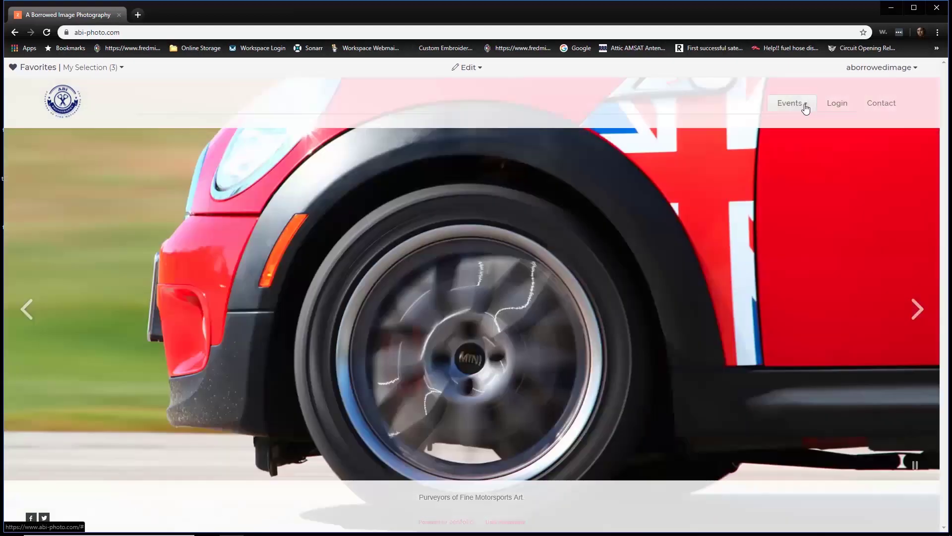
Step: Bring up the Events menu in the ABI Photography site header
mouse_move(805, 108)
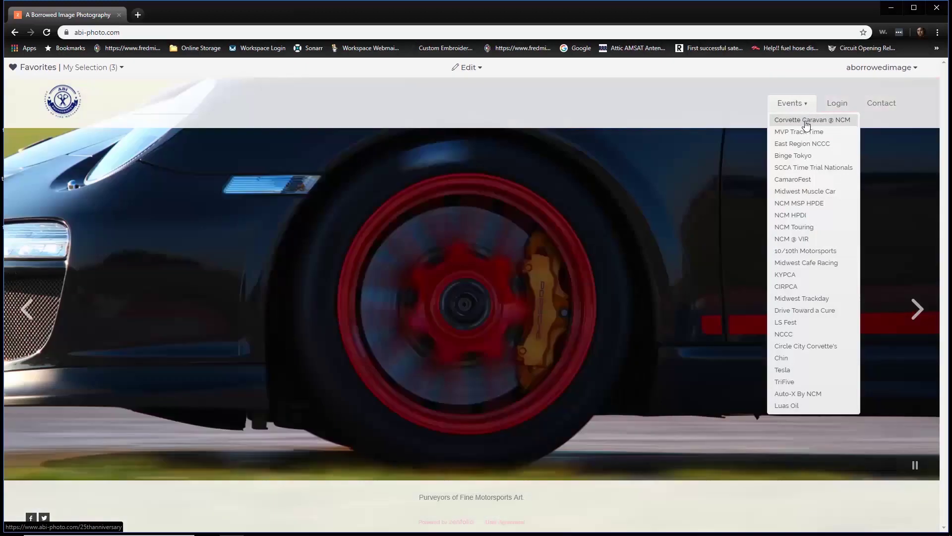
Step: Open the Corvette Caravan @ NCM event and then its Friday gallery group
click(806, 122)
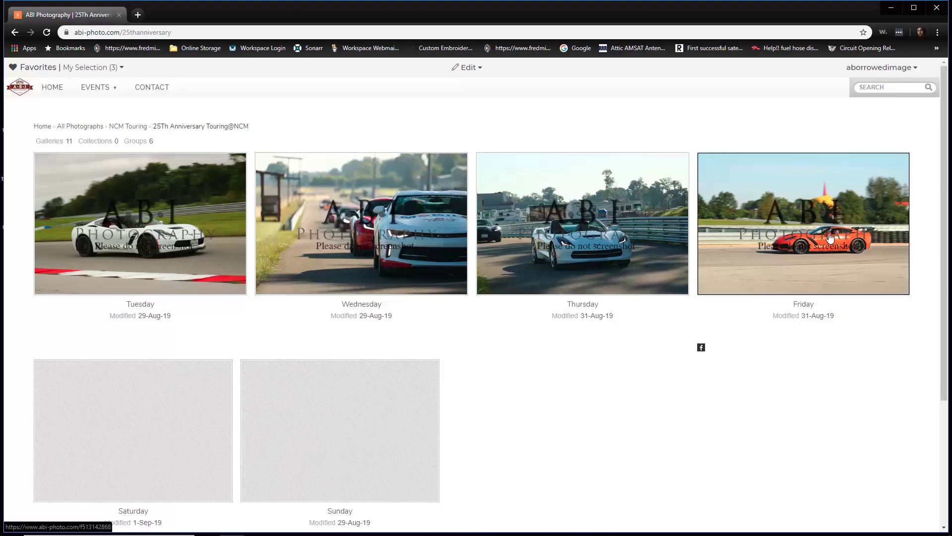
click(821, 271)
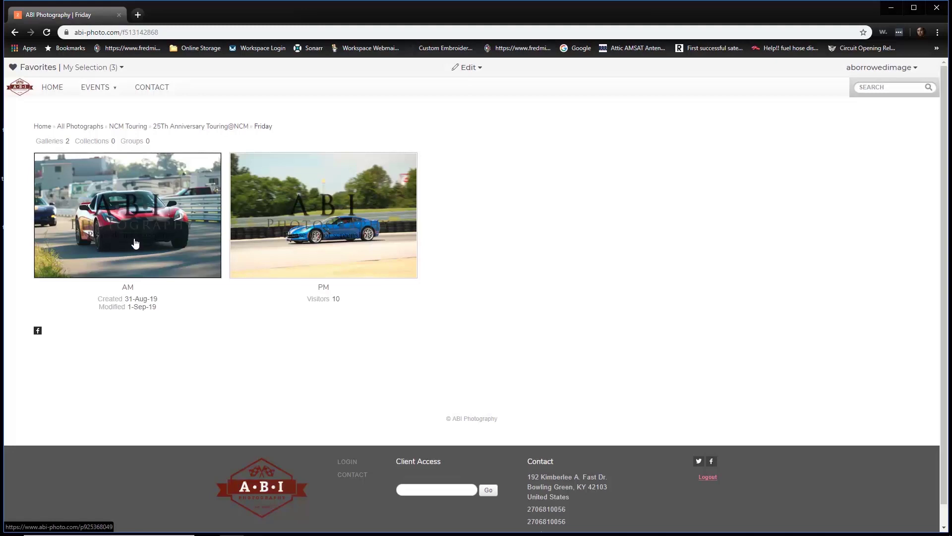
Step: Open the Friday AM gallery of 7649 Corvette photos and check the Buy options
click(171, 255)
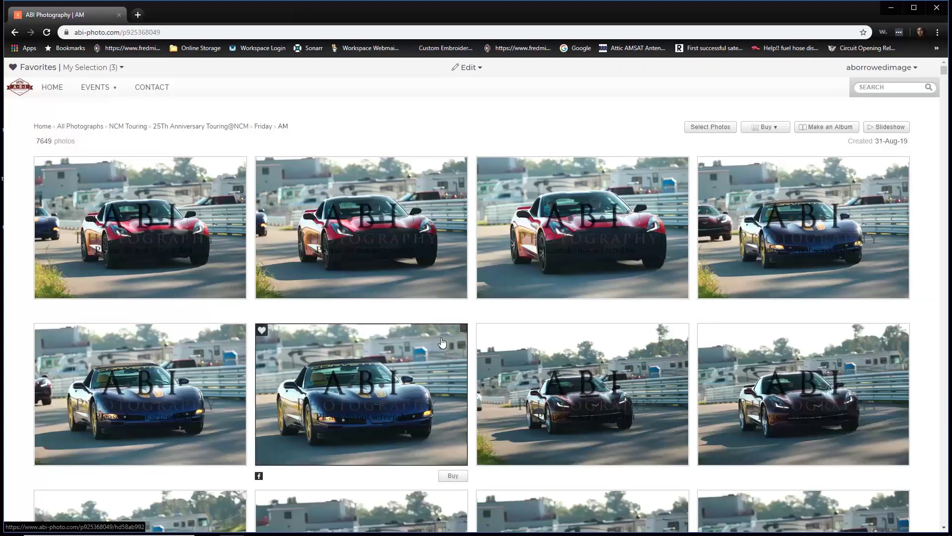
scroll(443, 342, down, 2)
scroll(443, 342, up, 2)
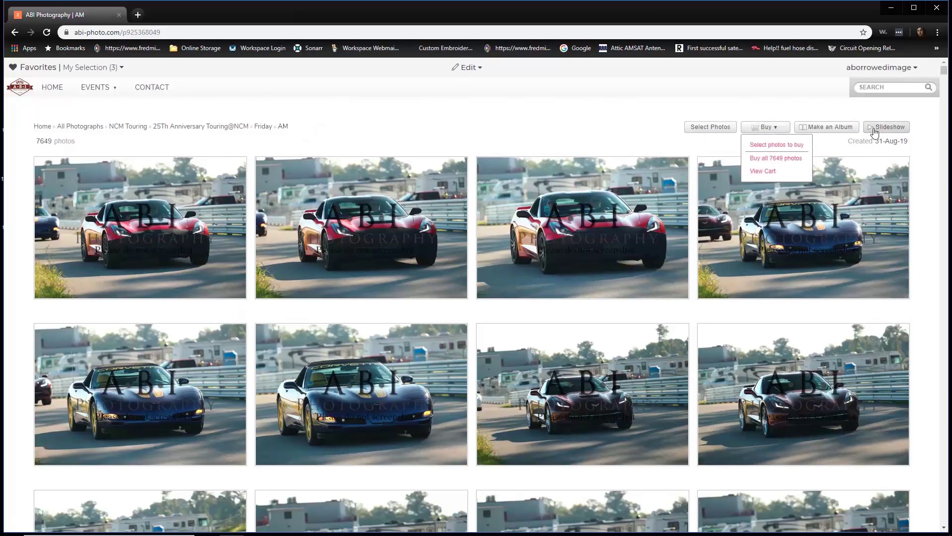
mouse_move(755, 132)
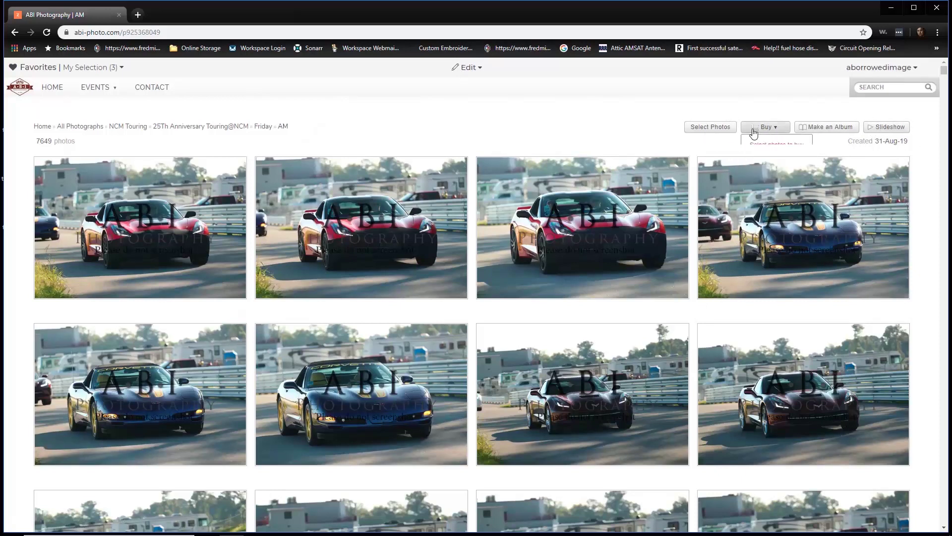
Step: Enter Select Photos mode and check the dark blue Corvette shots in rows one and two
click(708, 128)
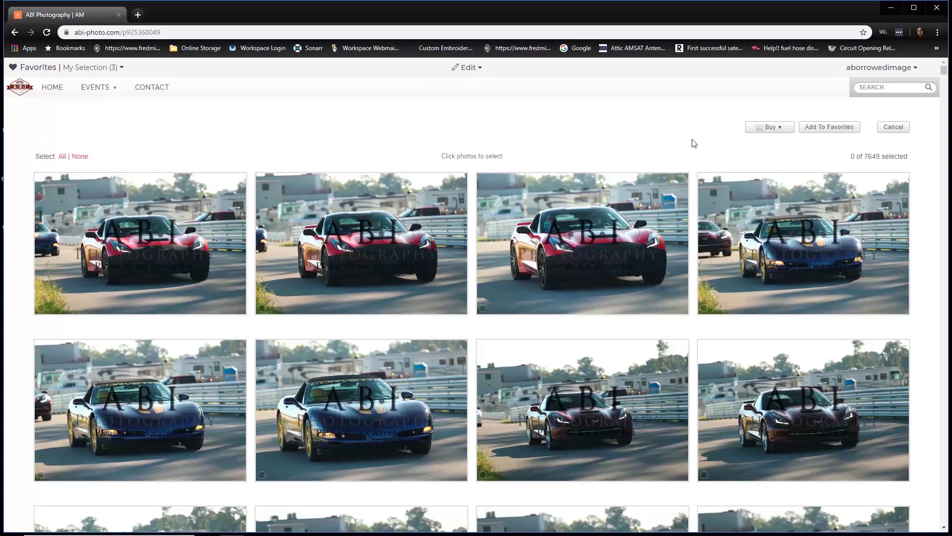
mouse_move(536, 254)
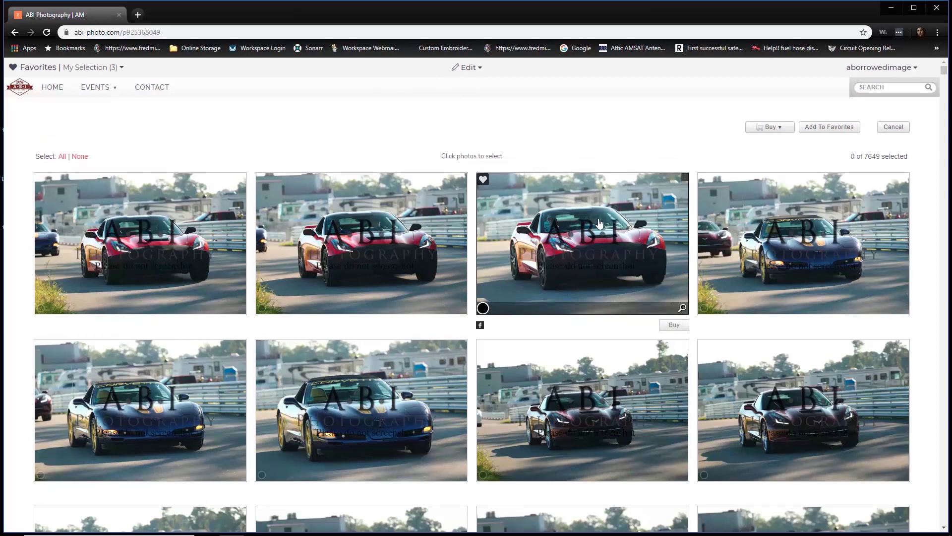
click(594, 242)
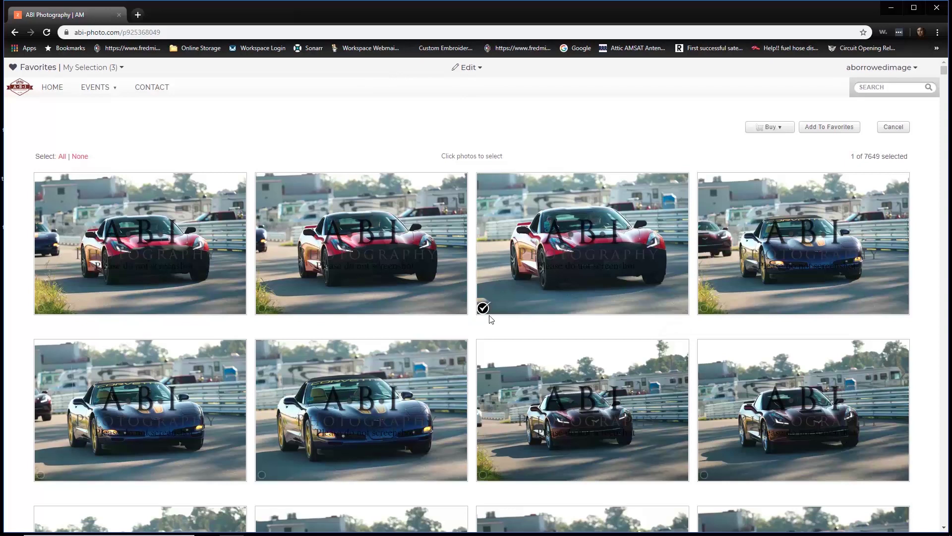
mouse_move(490, 314)
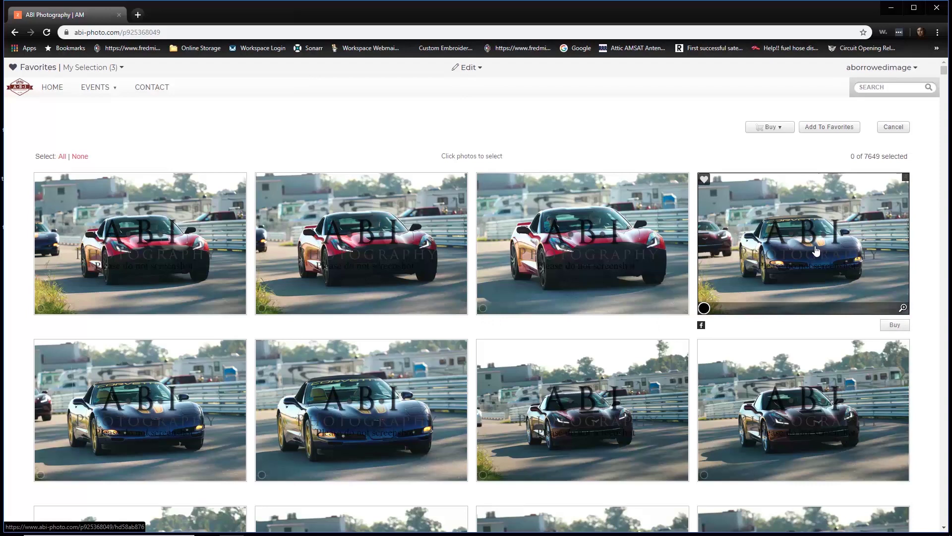
click(815, 252)
click(360, 424)
click(235, 416)
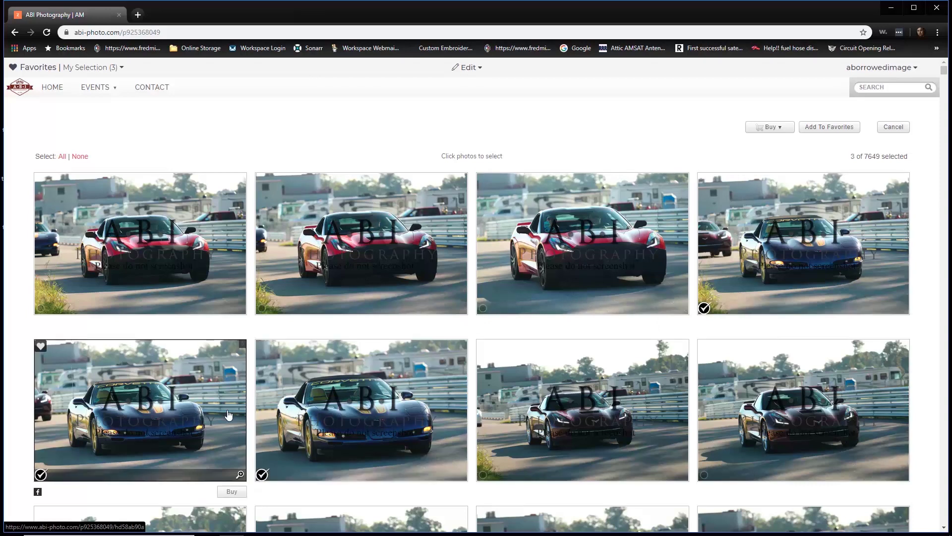
Step: Scroll down the gallery and check two purple pace car photos in one row
scroll(588, 376, down, 3)
scroll(589, 377, down, 15)
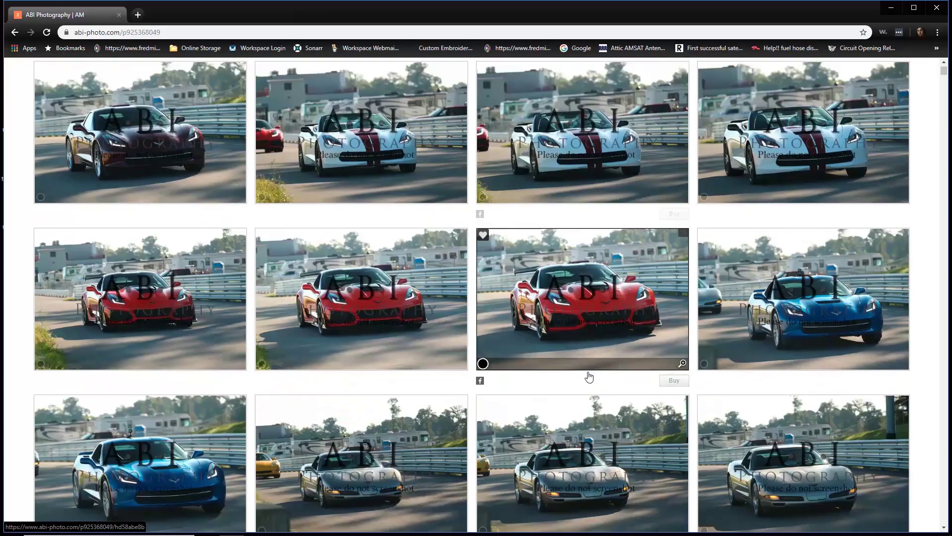
scroll(589, 376, down, 15)
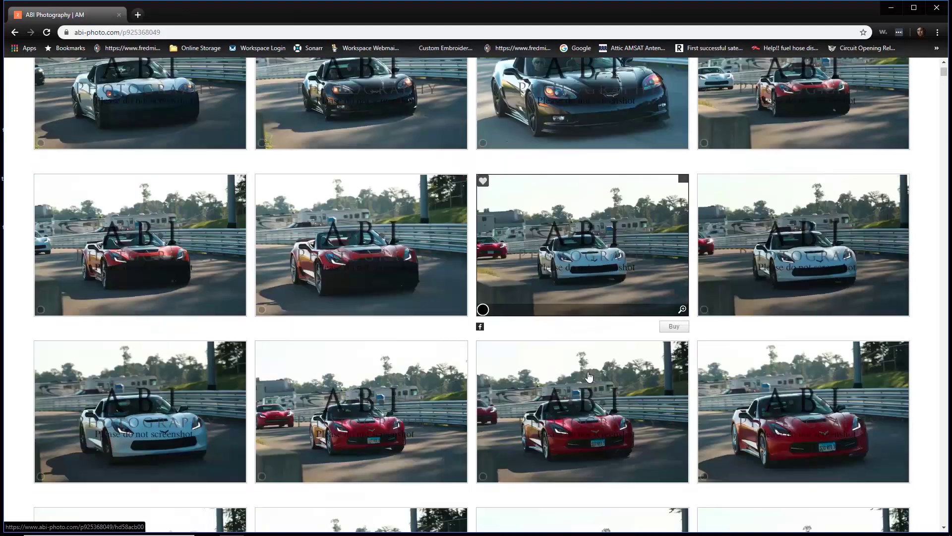
scroll(588, 375, down, 12)
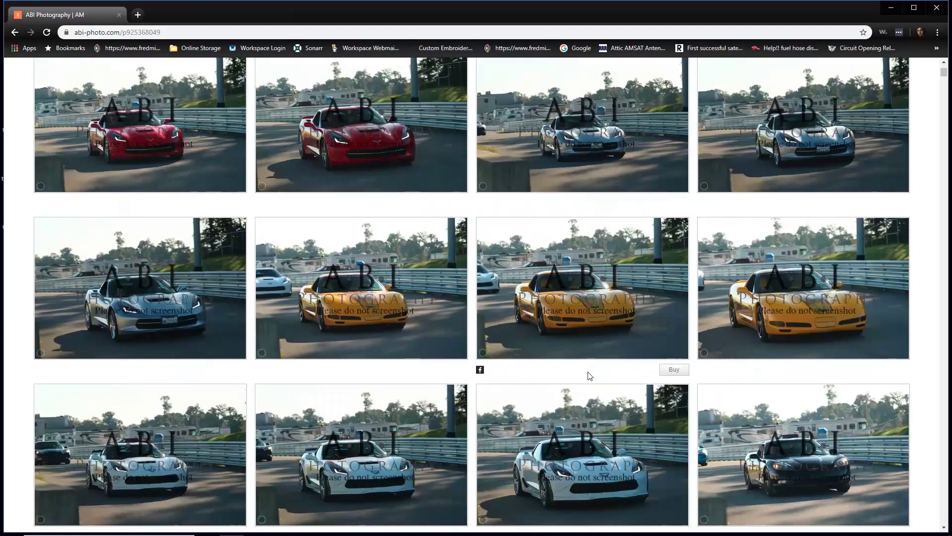
scroll(588, 376, down, 6)
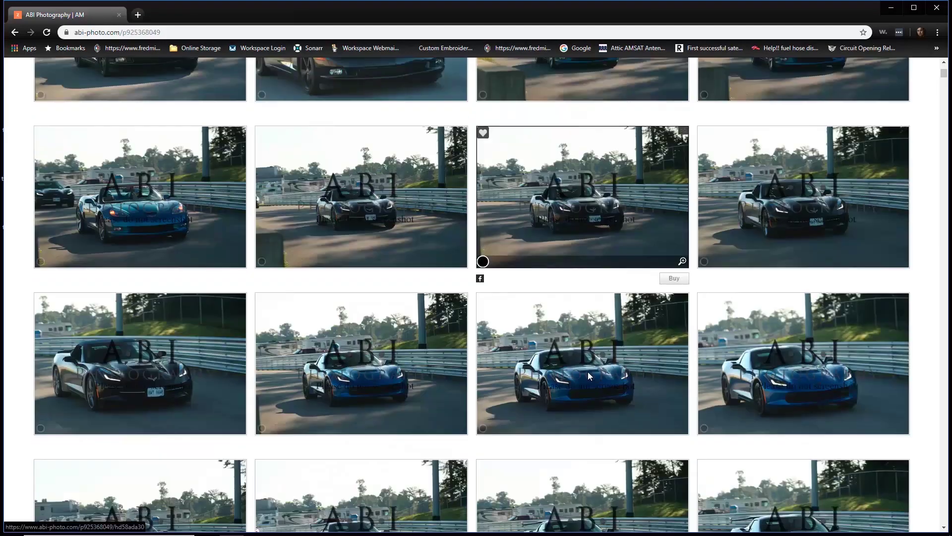
scroll(589, 377, down, 9)
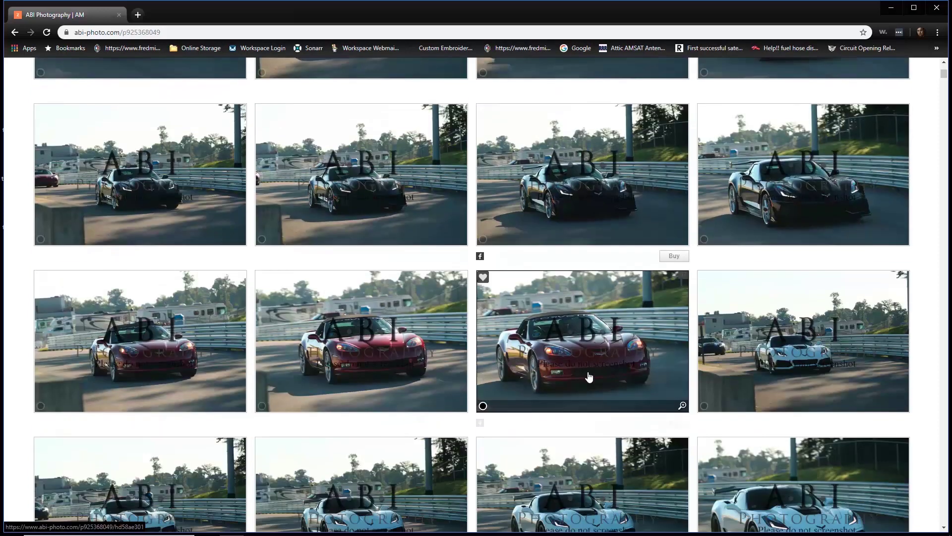
scroll(590, 377, down, 10)
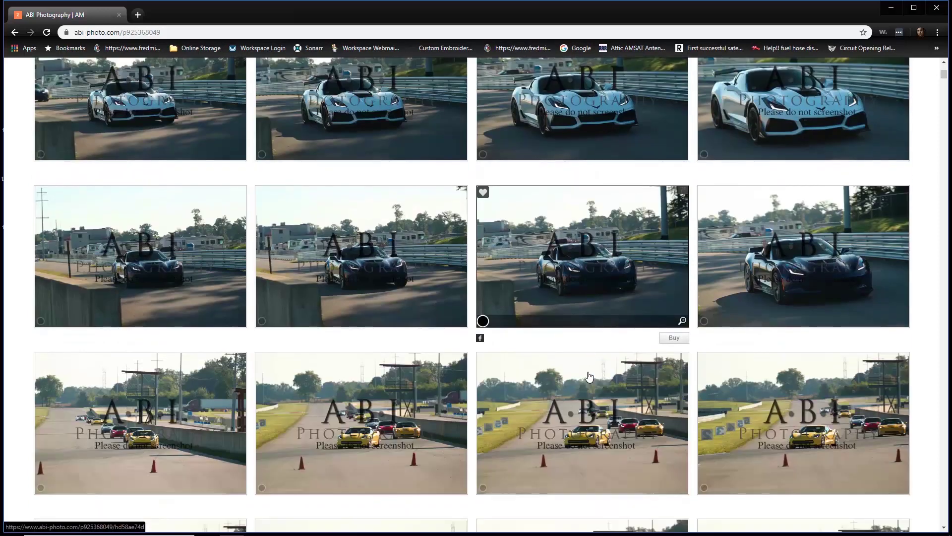
scroll(590, 377, down, 7)
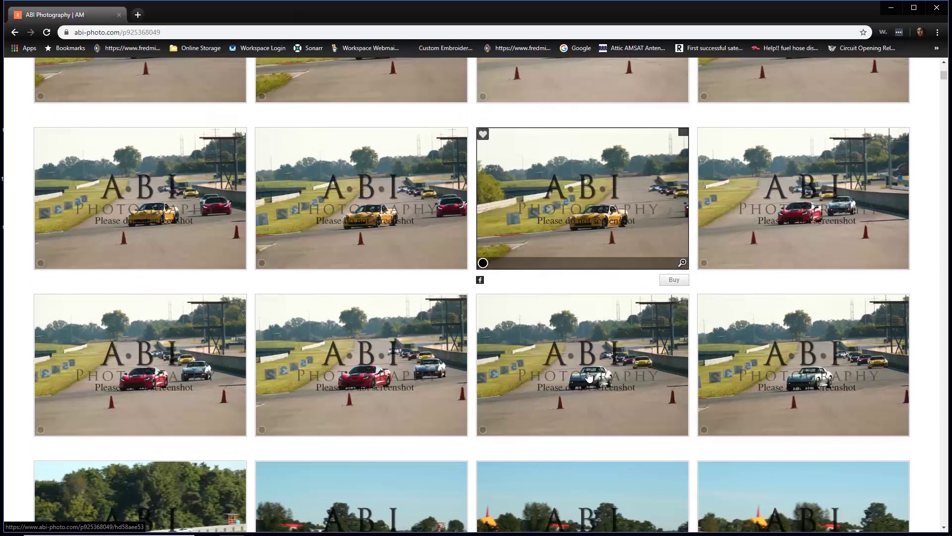
scroll(589, 377, down, 8)
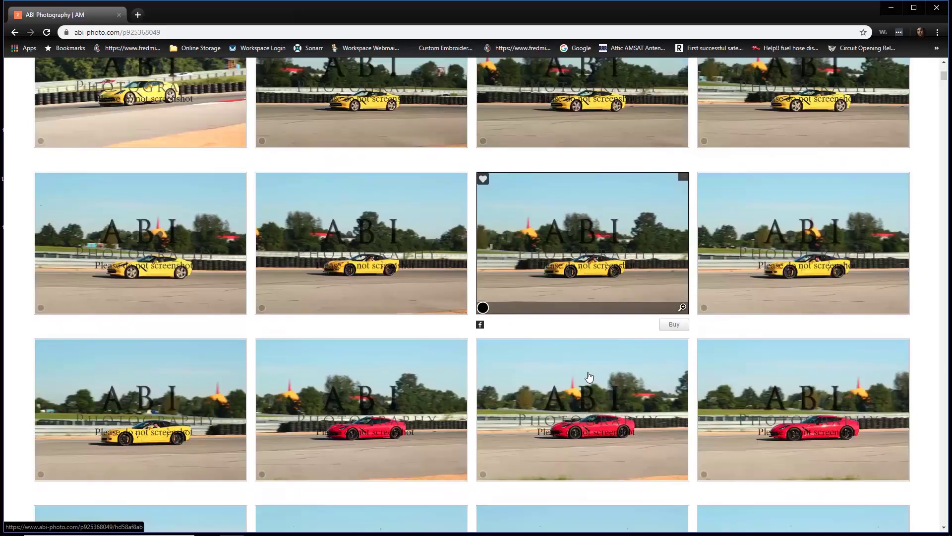
scroll(589, 377, down, 8)
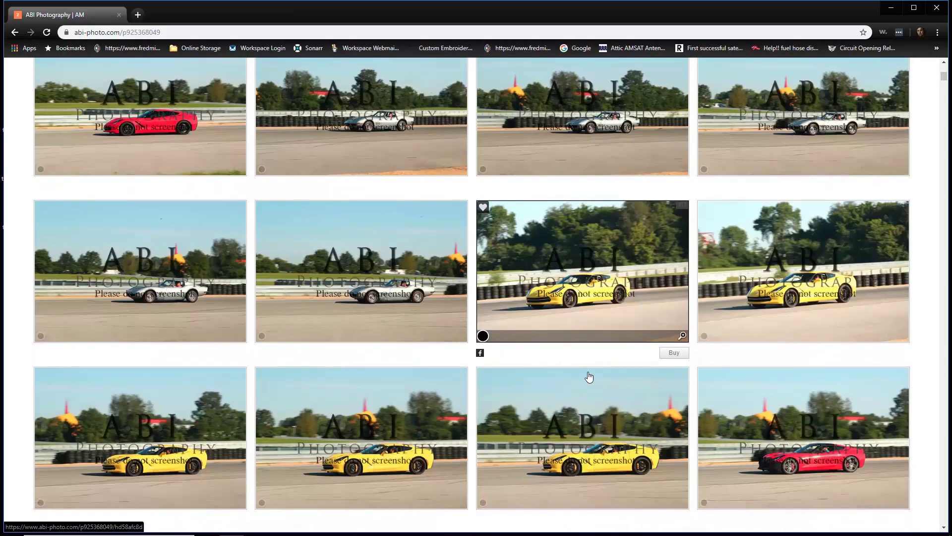
click(426, 342)
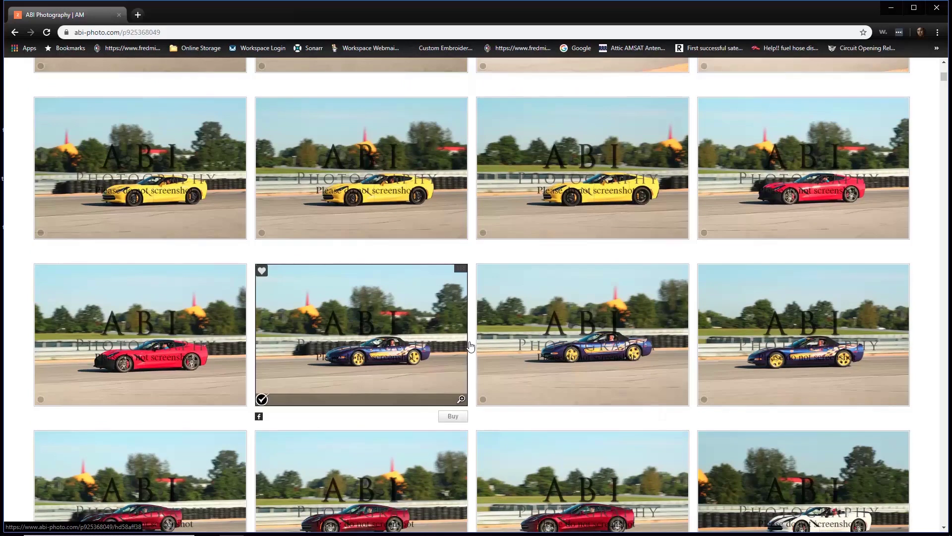
click(602, 345)
Step: Check two more purple pace car photos further down, including the convertible shots
scroll(556, 351, down, 18)
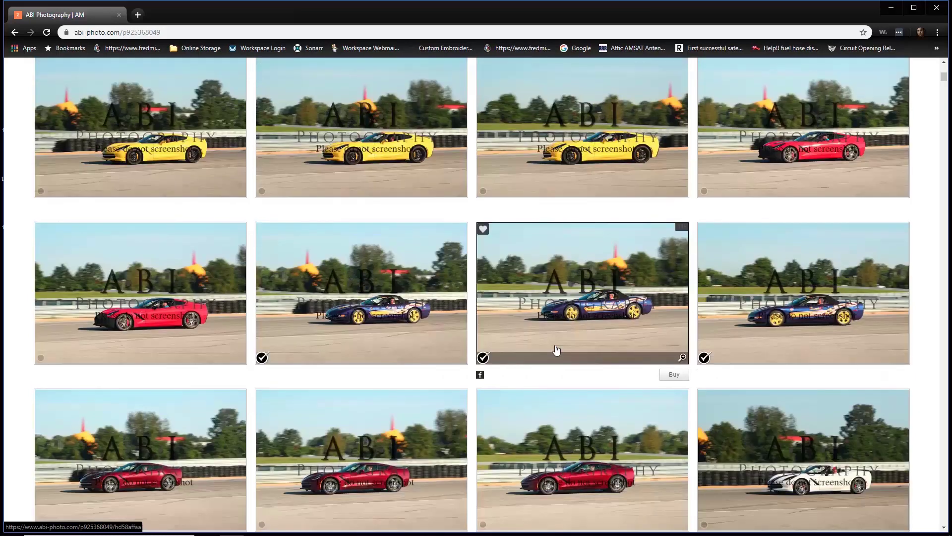
scroll(557, 351, down, 15)
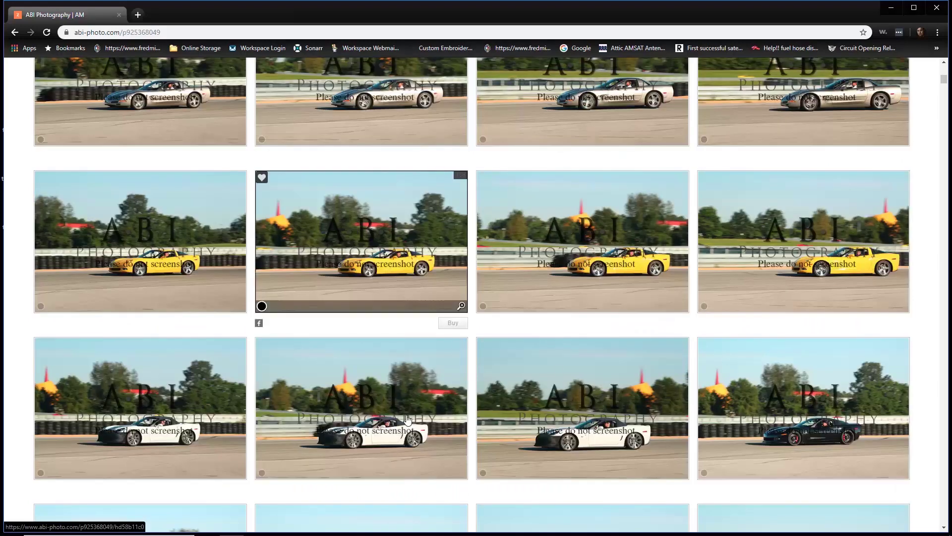
scroll(434, 395, down, 5)
scroll(433, 393, down, 10)
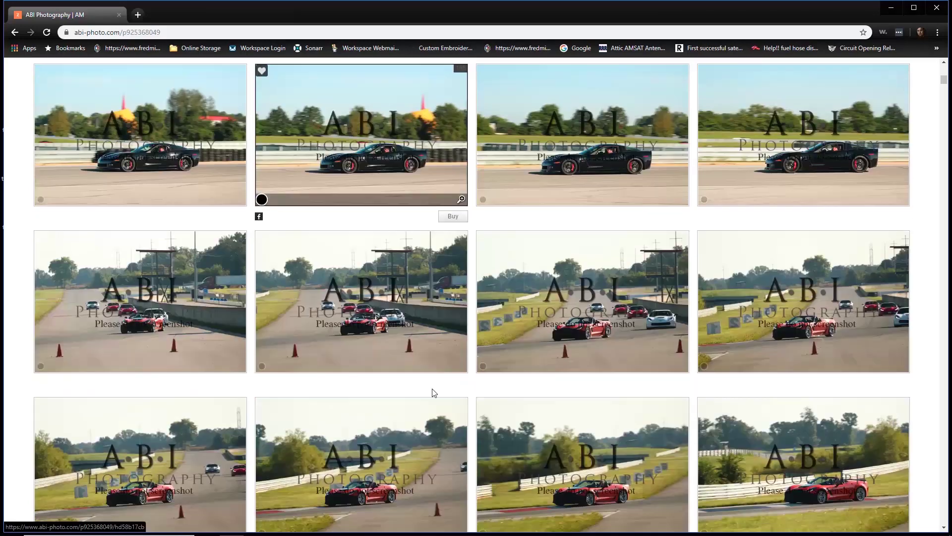
scroll(433, 393, down, 8)
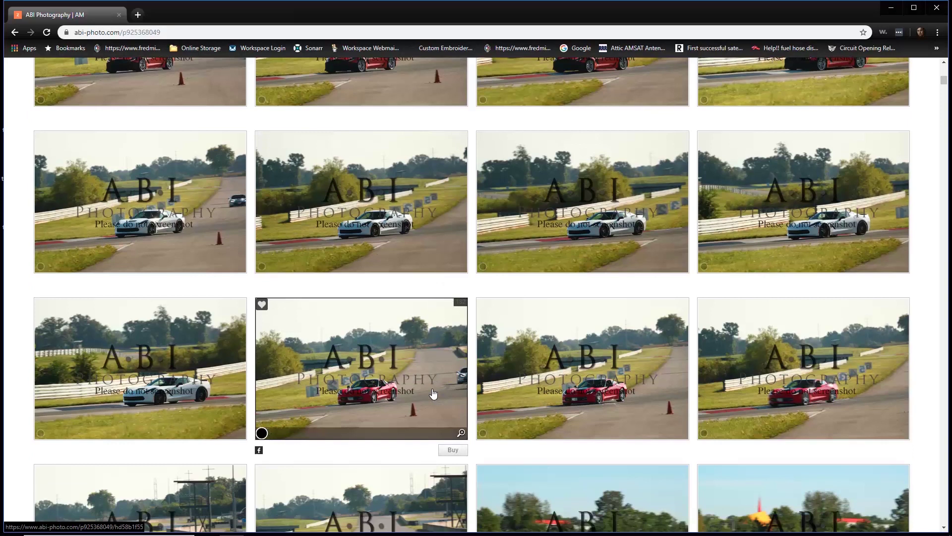
scroll(433, 394, down, 10)
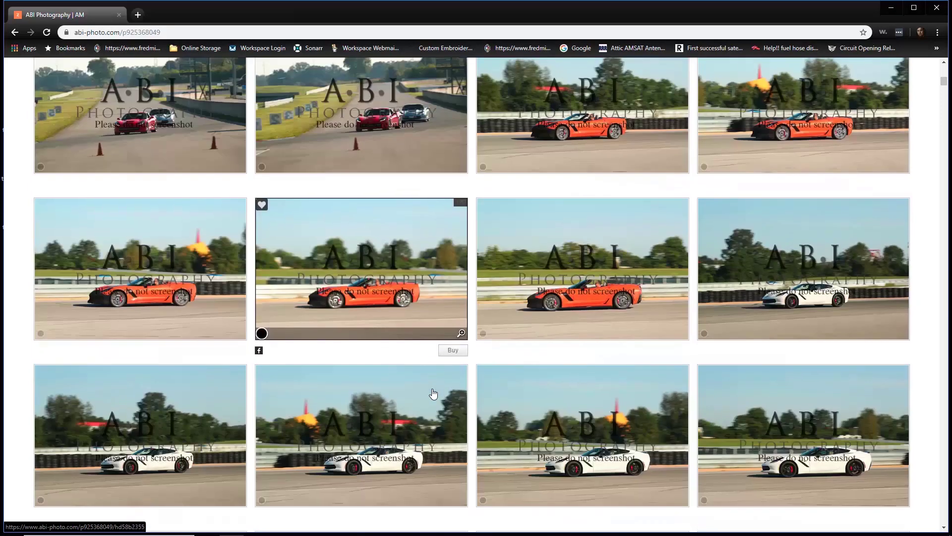
scroll(433, 393, down, 12)
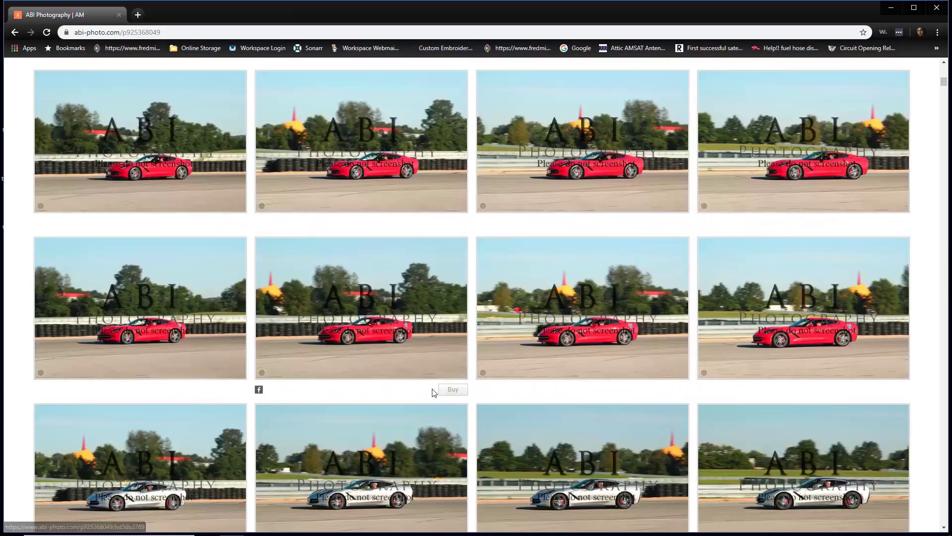
scroll(433, 394, down, 12)
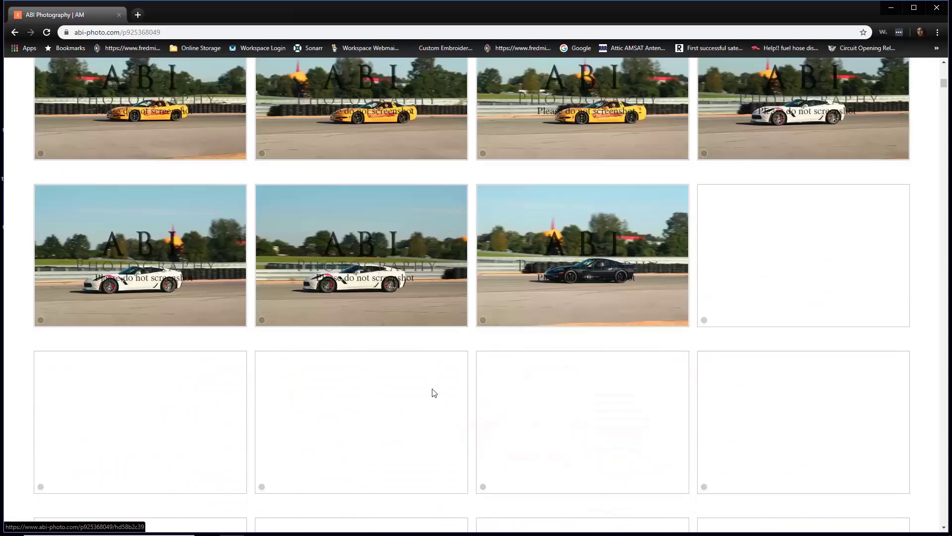
scroll(433, 393, down, 12)
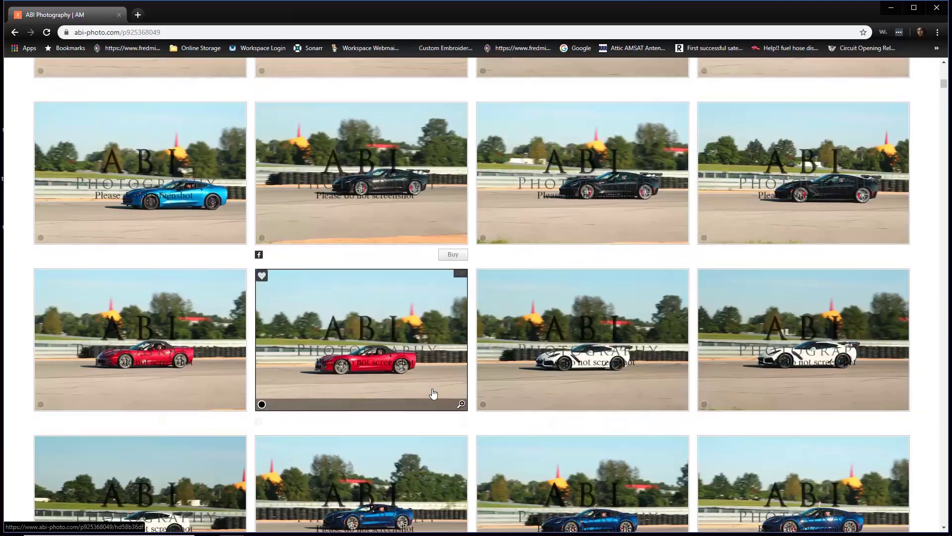
scroll(433, 388, down, 7)
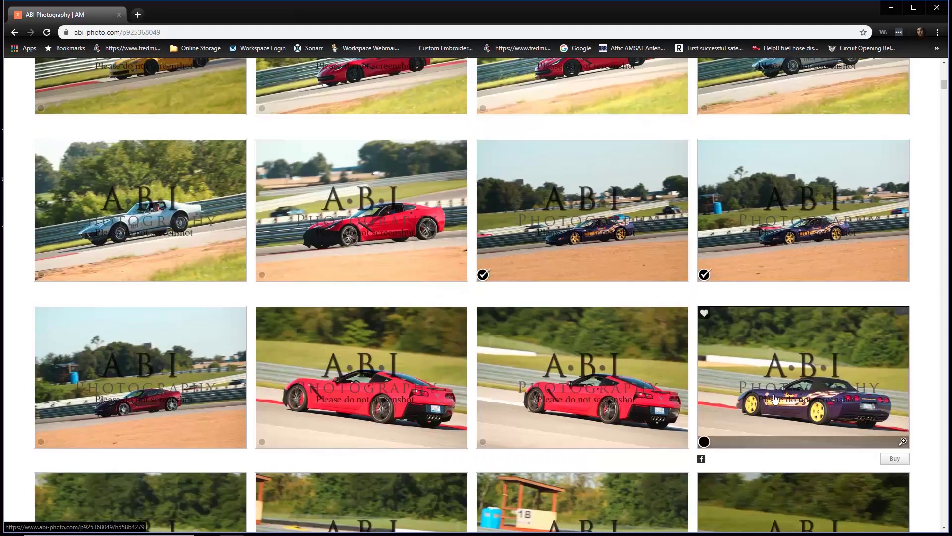
click(705, 442)
scroll(298, 397, down, 3)
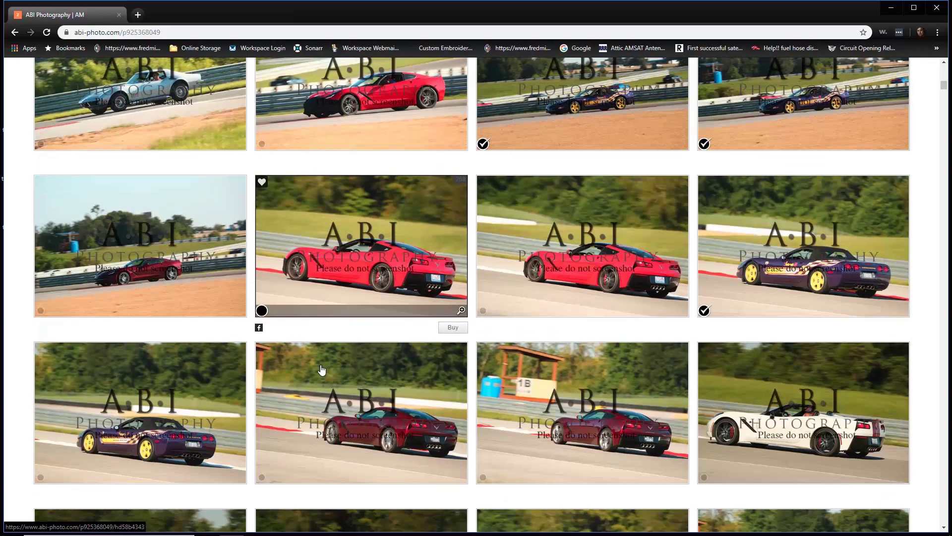
click(189, 419)
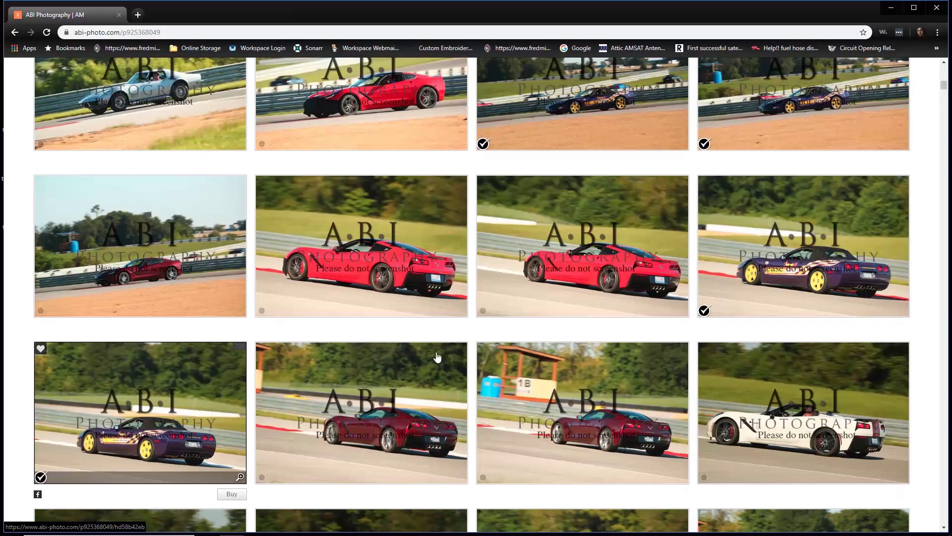
scroll(863, 263, up, 7)
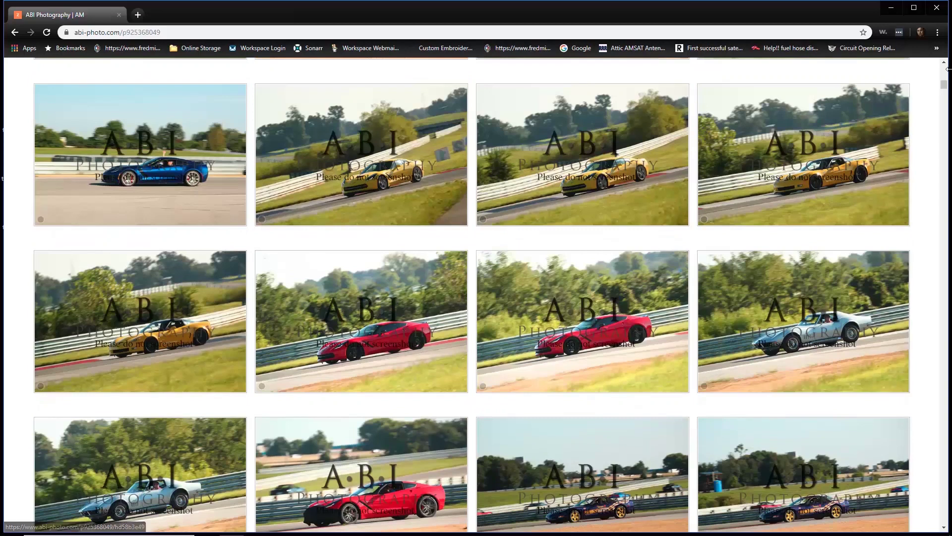
Step: Choose 'Select product for 10 photos' from the Buy menu to reach the Shop page
drag(944, 84, 942, 68)
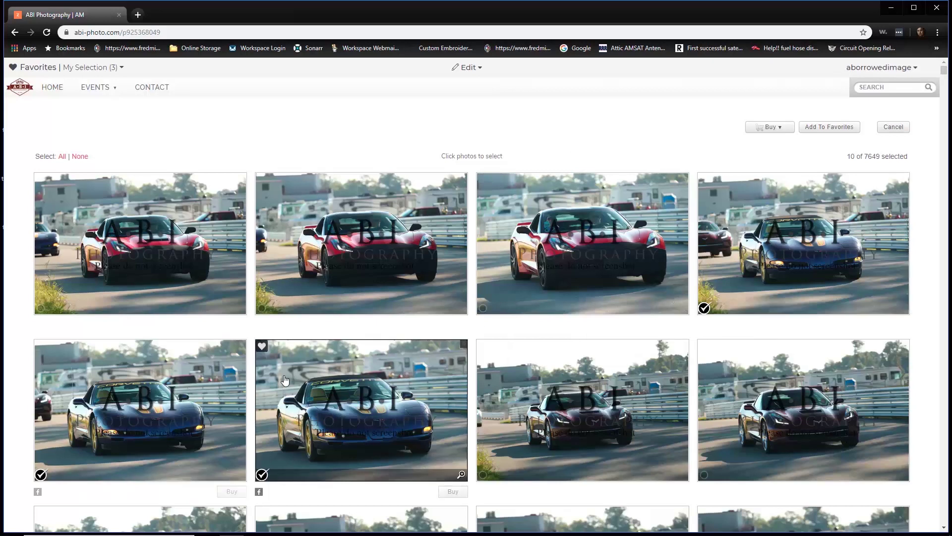
click(888, 67)
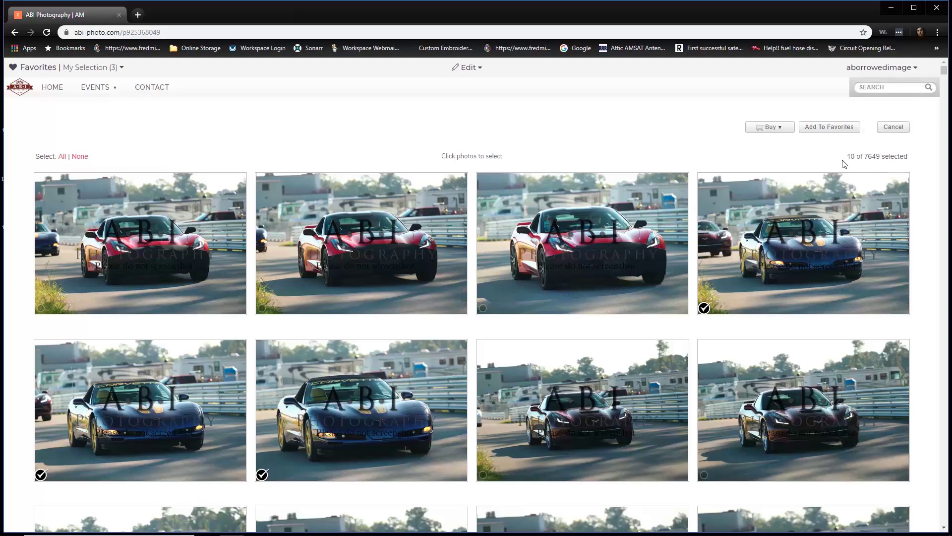
click(777, 132)
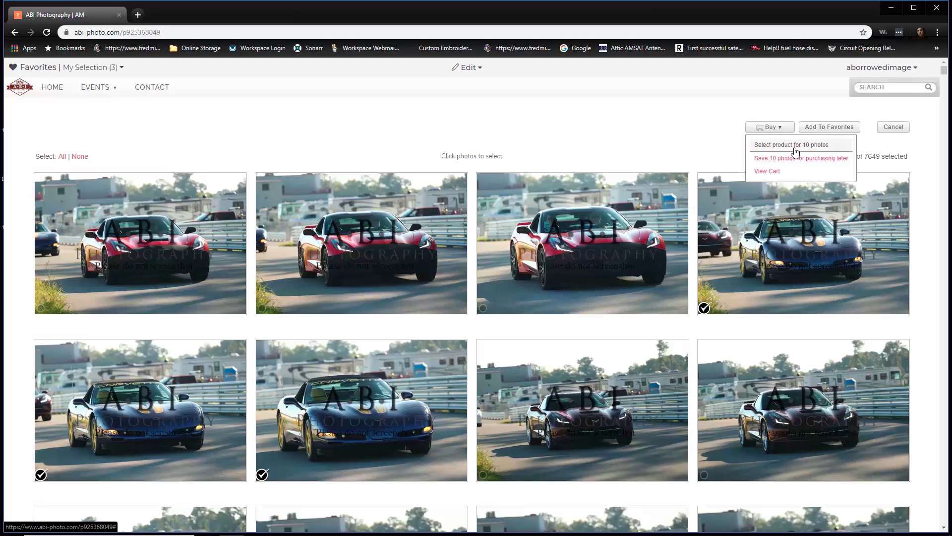
click(795, 146)
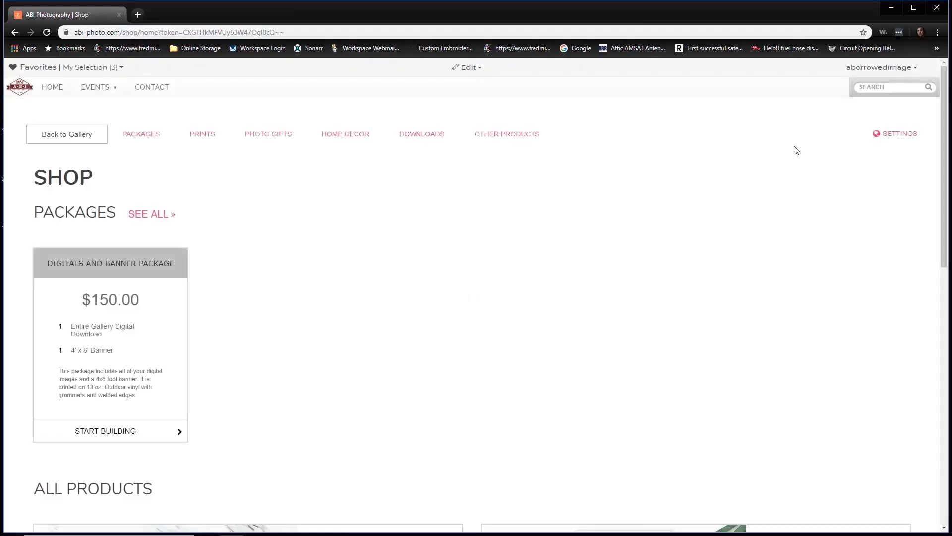
Step: Scroll the Shop page to the DOWNLOADS card's Single Car All Photos product
scroll(530, 303, down, 3)
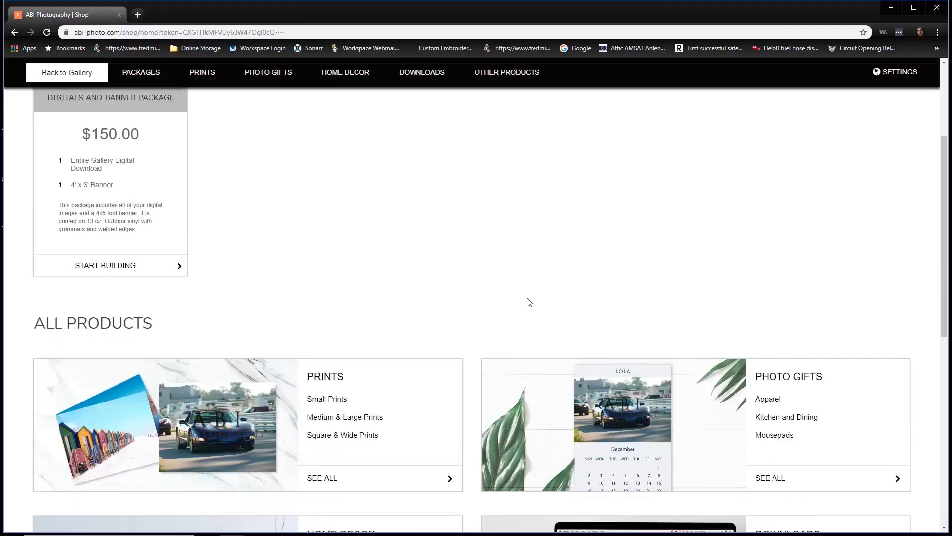
scroll(529, 302, down, 2)
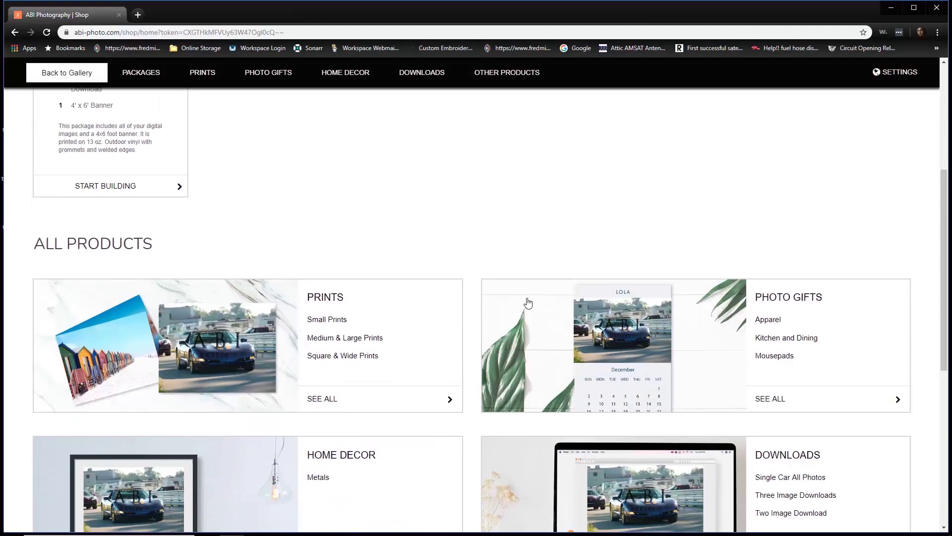
scroll(528, 302, down, 2)
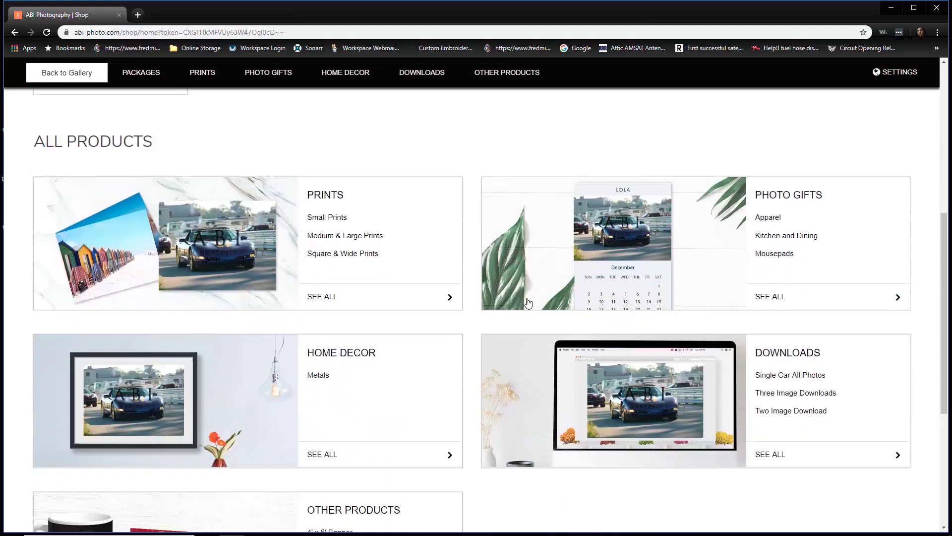
scroll(528, 302, up, 5)
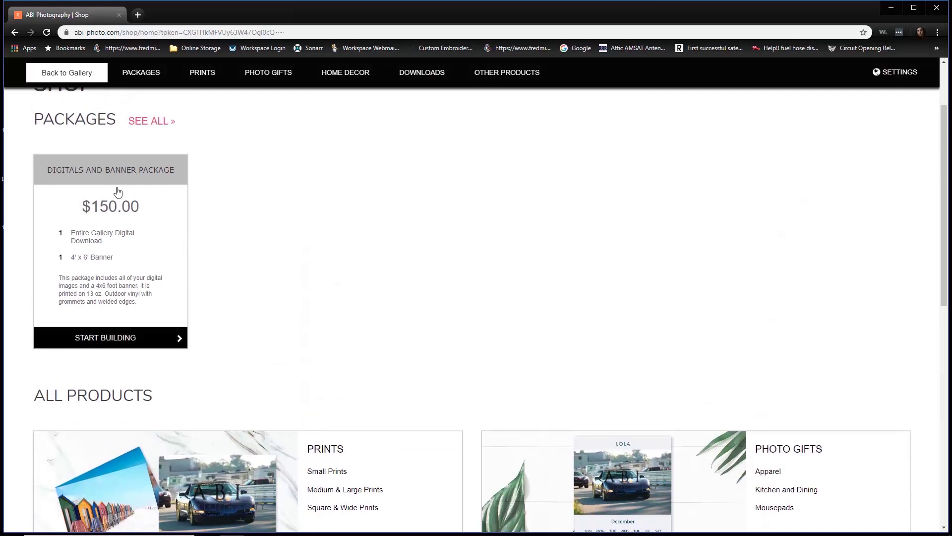
scroll(677, 267, down, 5)
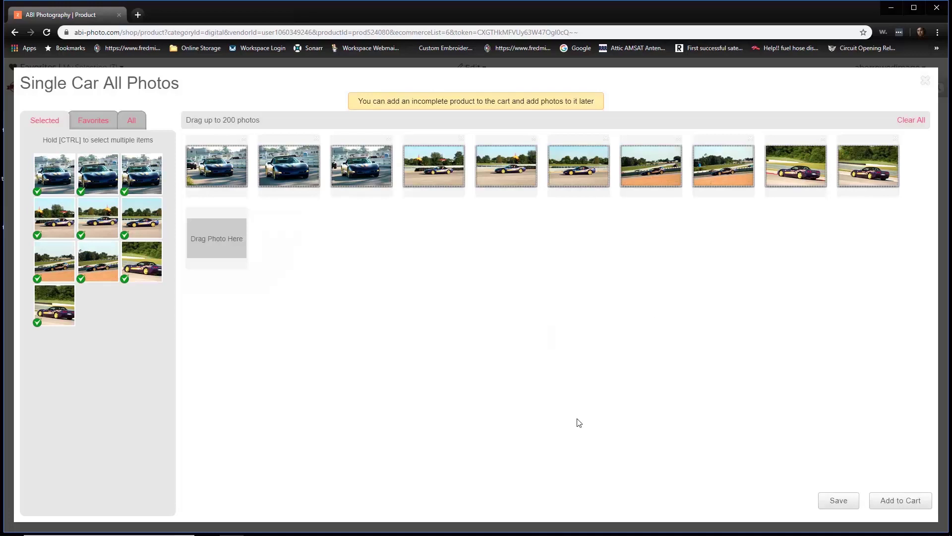
Step: Add the $45.00 Single Car All Photos download with all 10 photos to the cart
click(922, 502)
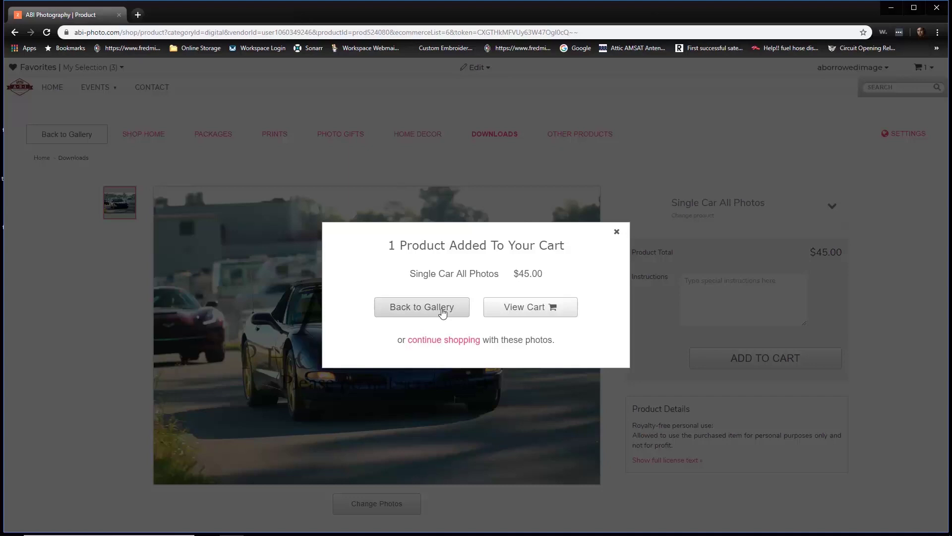
Step: View the cart holding Single Car All Photos at $45.00 and proceed to checkout
click(529, 311)
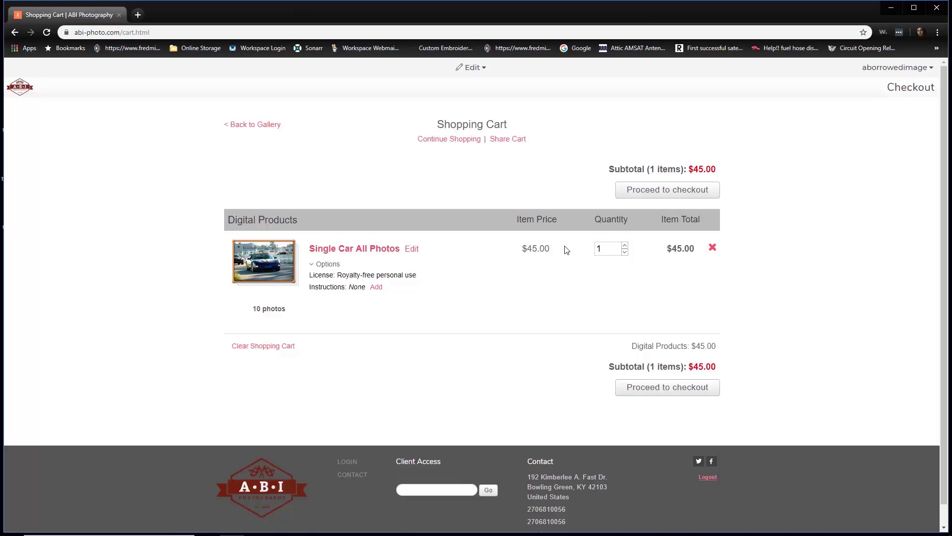
click(672, 193)
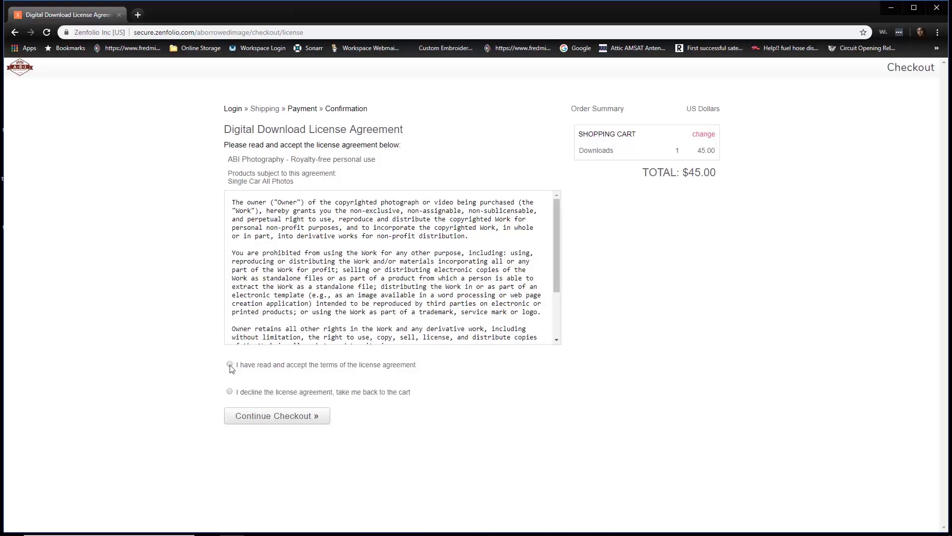
Step: Accept the digital download license terms and continue to the Enter your information page
click(229, 365)
click(291, 421)
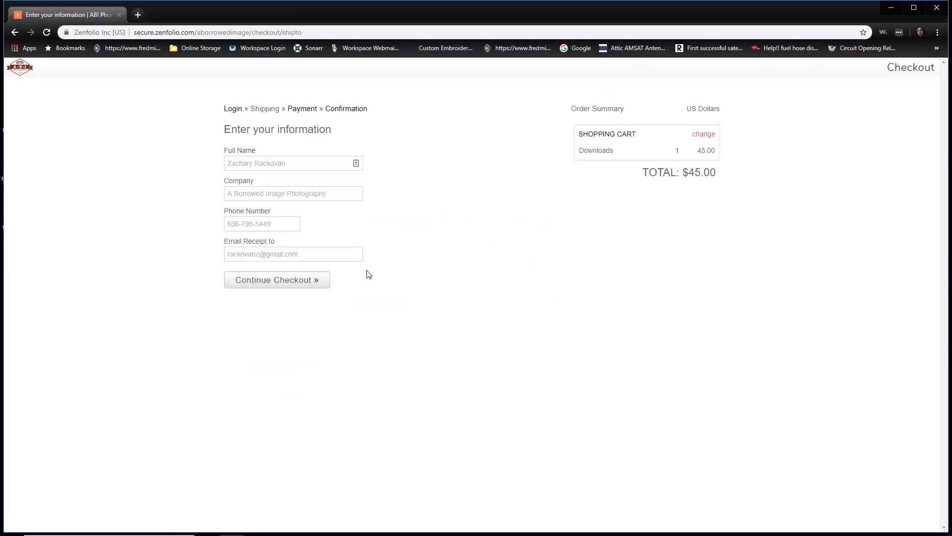
Step: Accept the prefilled buyer information and proceed to the payment method page for the $45.00 total
click(273, 281)
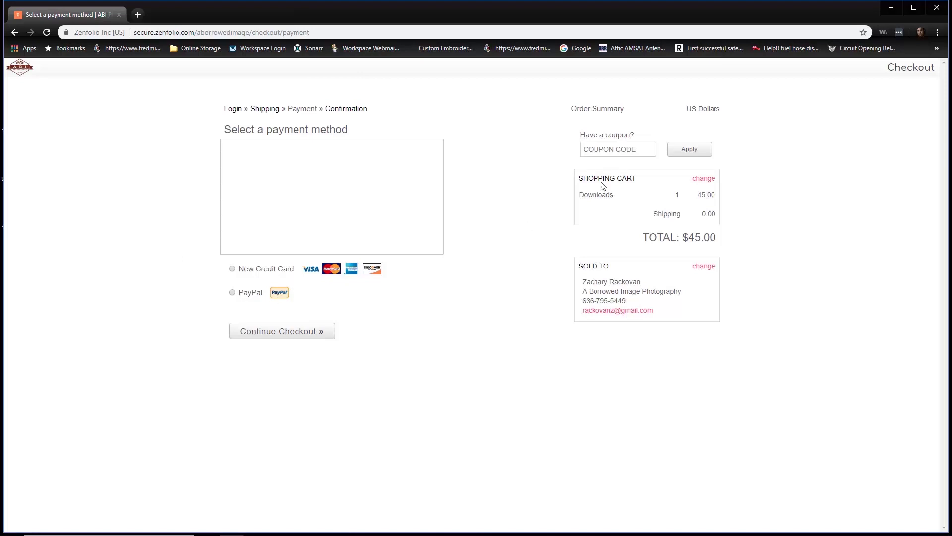
Step: Apply coupon code ABI1 to cut the order total from $45.00 to $0.00
click(625, 149)
text(ABI)
text(!)
click(692, 155)
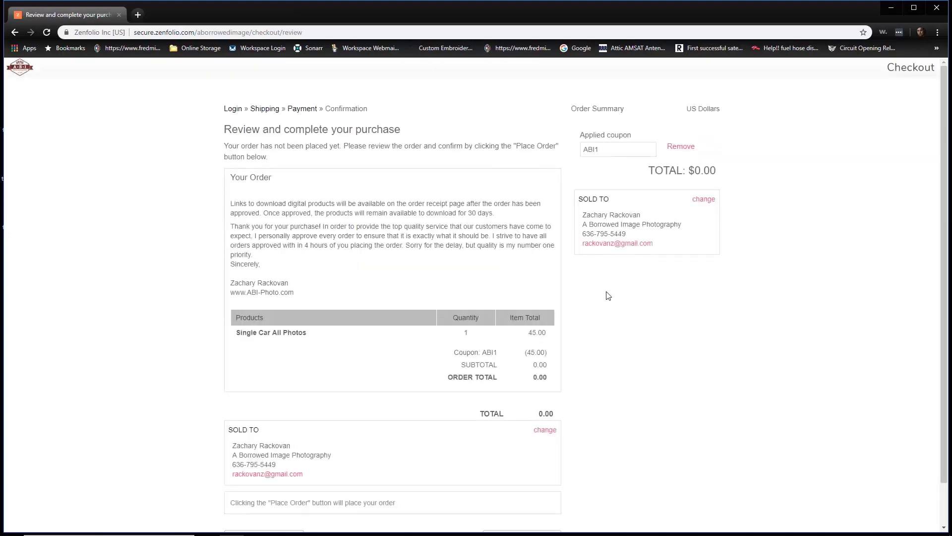
Step: Place the $0.00 order from the review page to get the receipt
scroll(609, 296, down, 1)
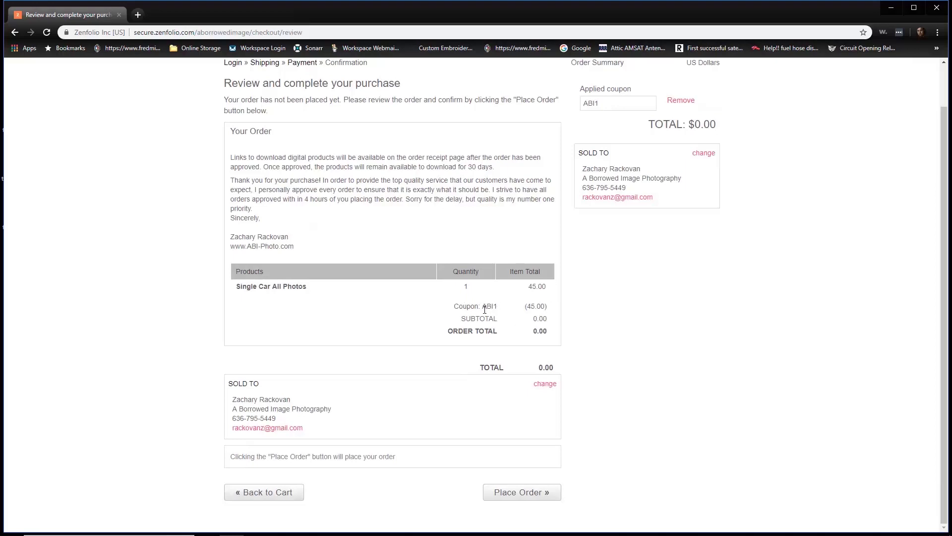
click(539, 499)
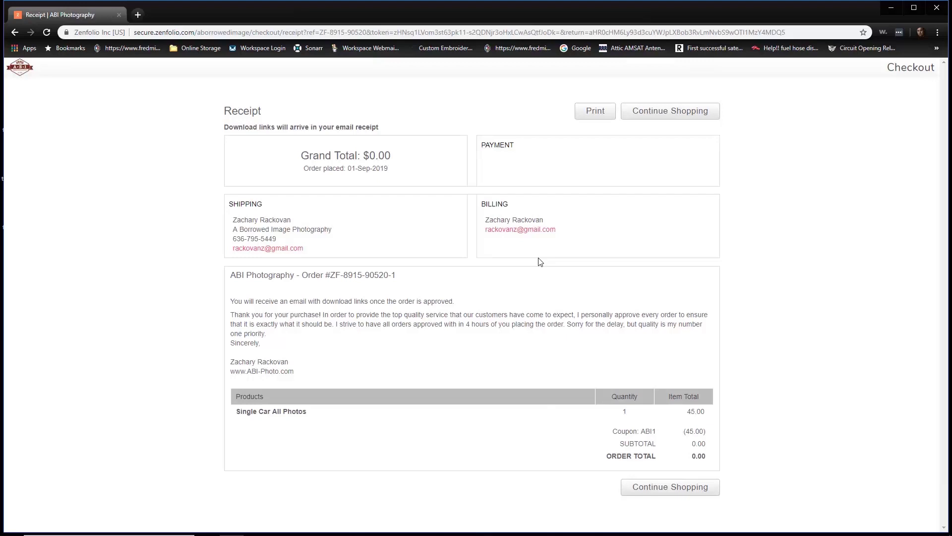
Step: Go back to the A Borrowed Image Photography homepage using the ABI logo
click(19, 69)
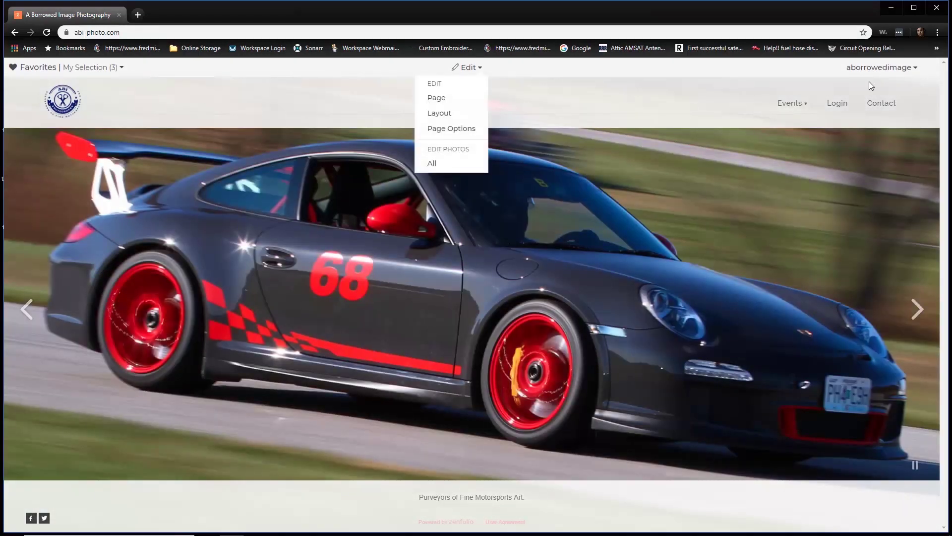
Step: Navigate to the site's Contact page from the homepage's top navigation
mouse_move(878, 69)
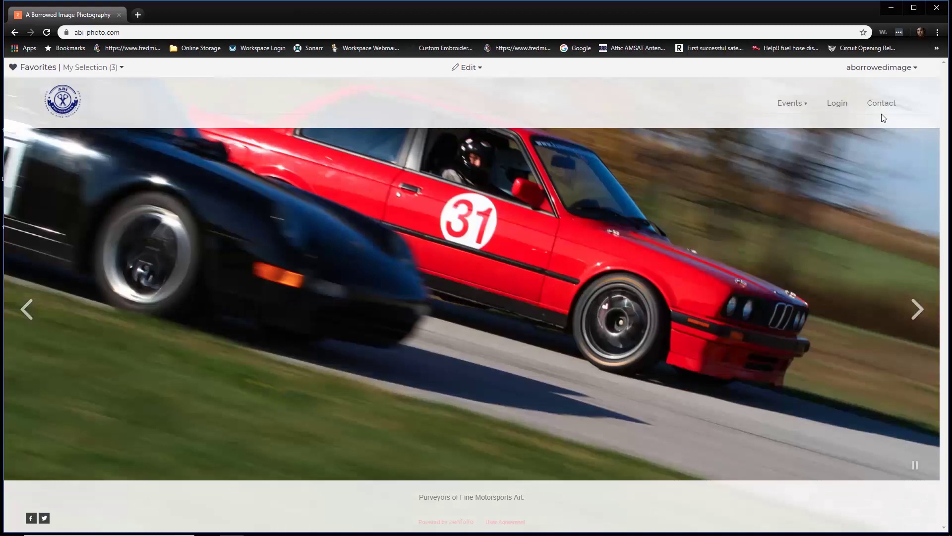
click(881, 103)
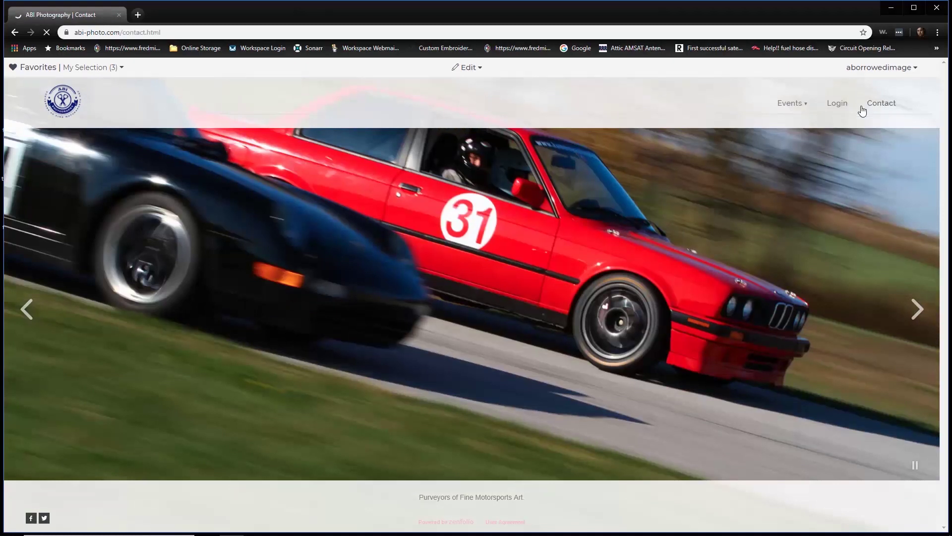